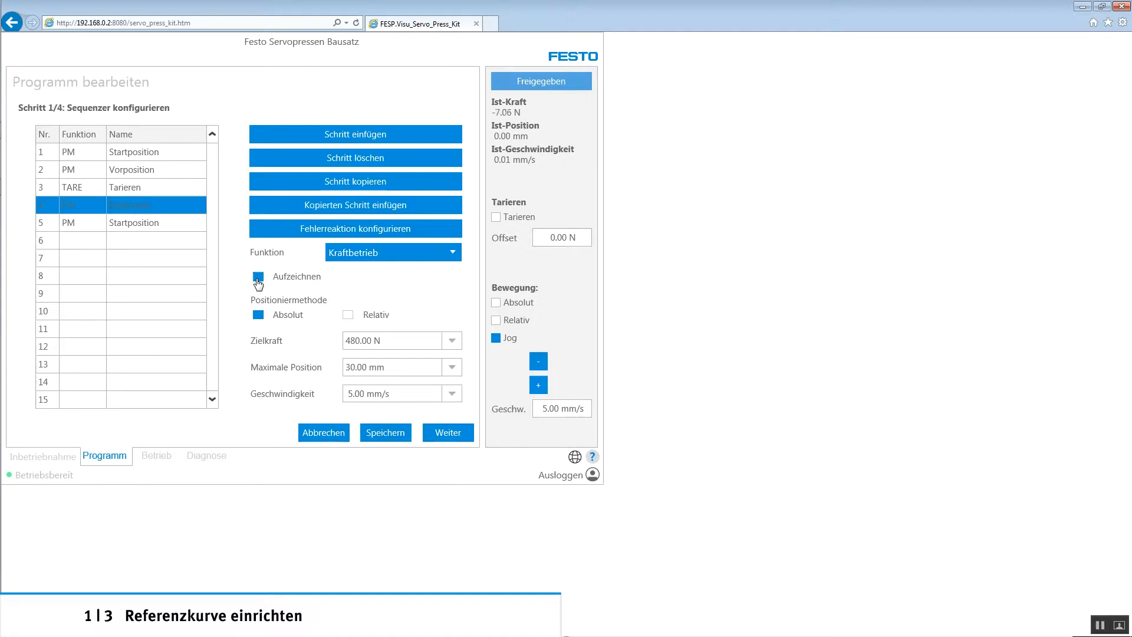
Advance from the sequencer setup through the reference curve recording to the monitoring configuration.
left_click(454, 434)
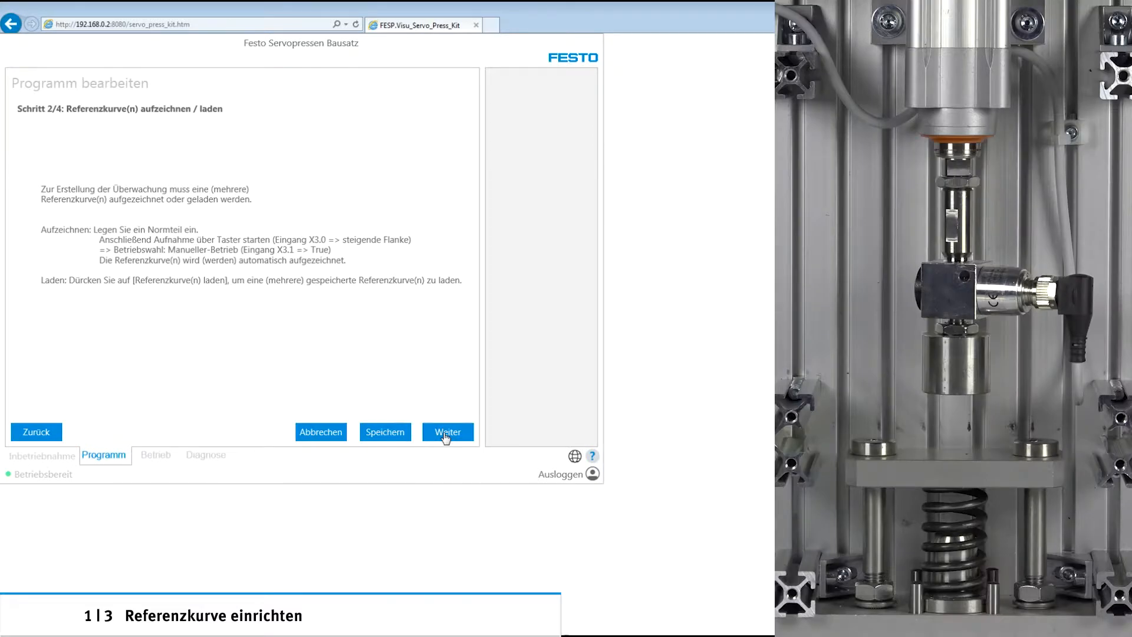
left_click(446, 433)
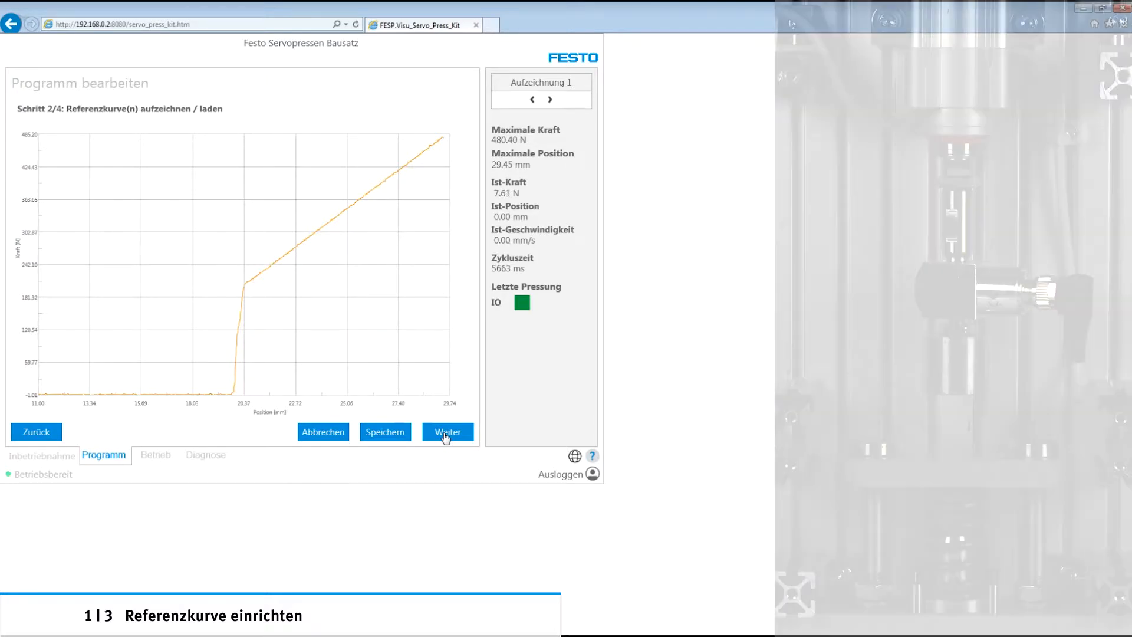
left_click(445, 433)
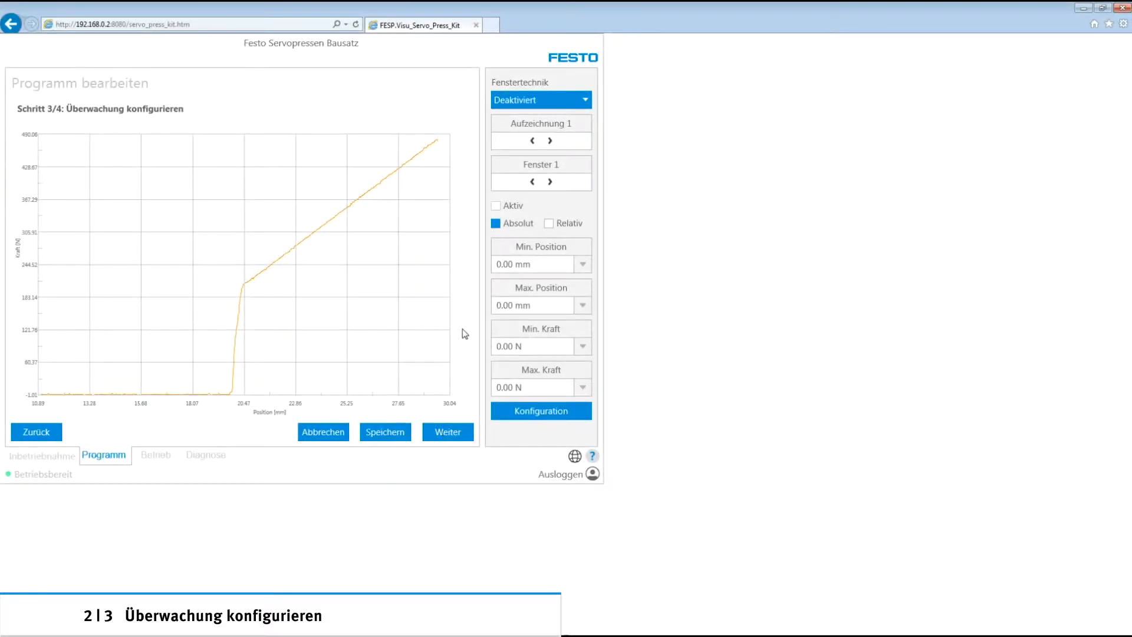
Enable window monitoring (Fenstertechnik) and make Fenster 1 active.
left_click(527, 103)
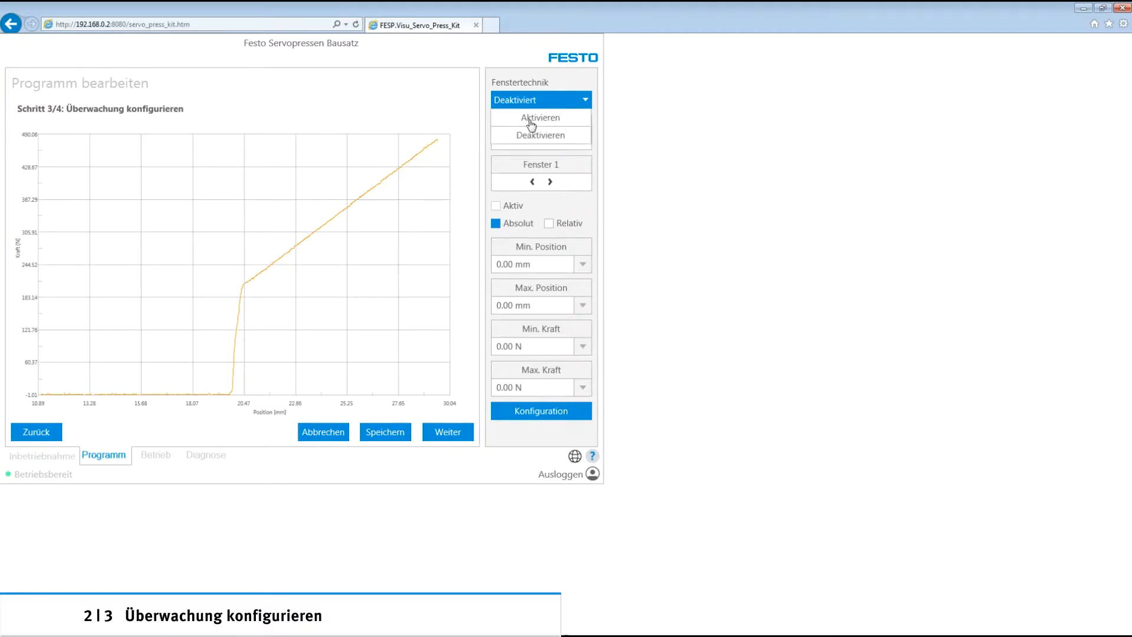
left_click(529, 120)
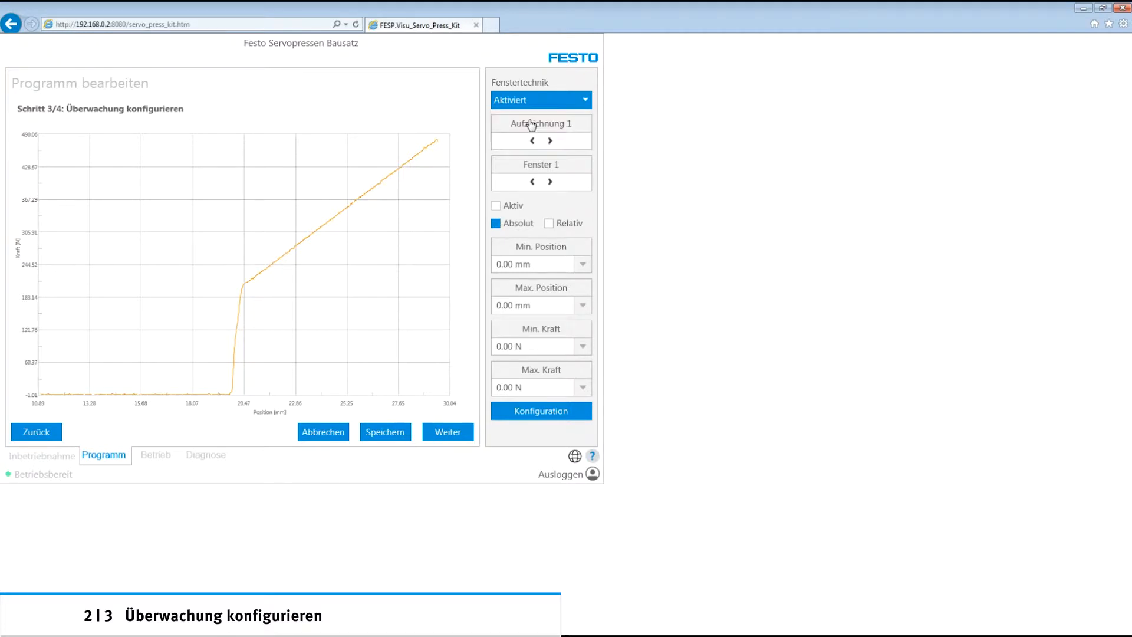
left_click(496, 207)
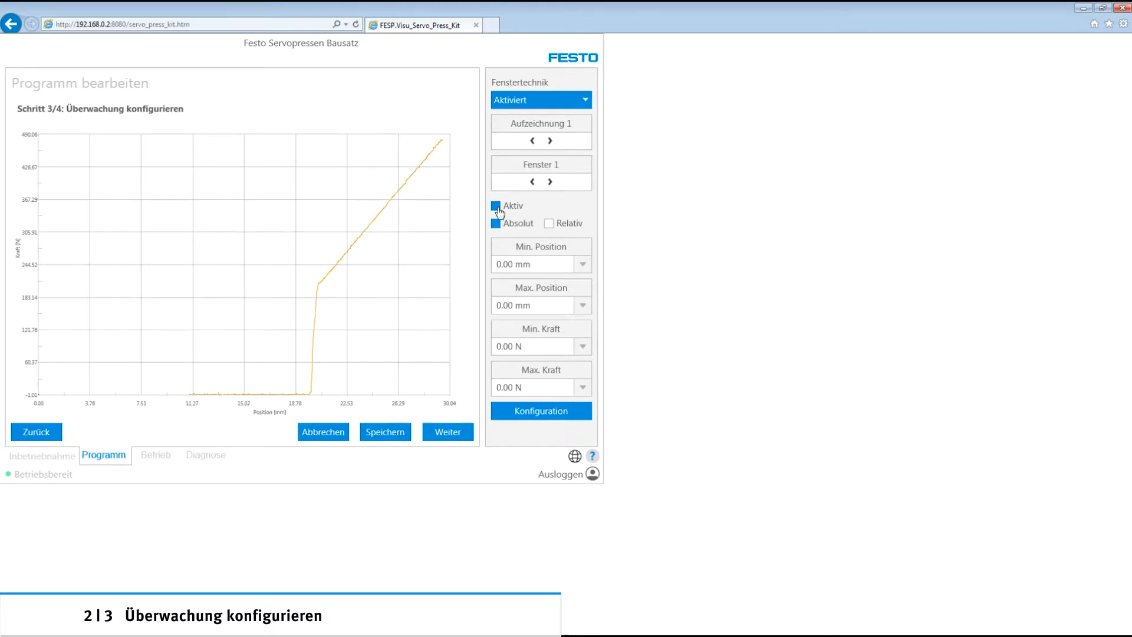
Set the position range of Fenster 1 to a minimum of 19 mm and a maximum of 21.5 mm.
left_click(507, 268)
key("BackSpace")
type("19")
key("Return")
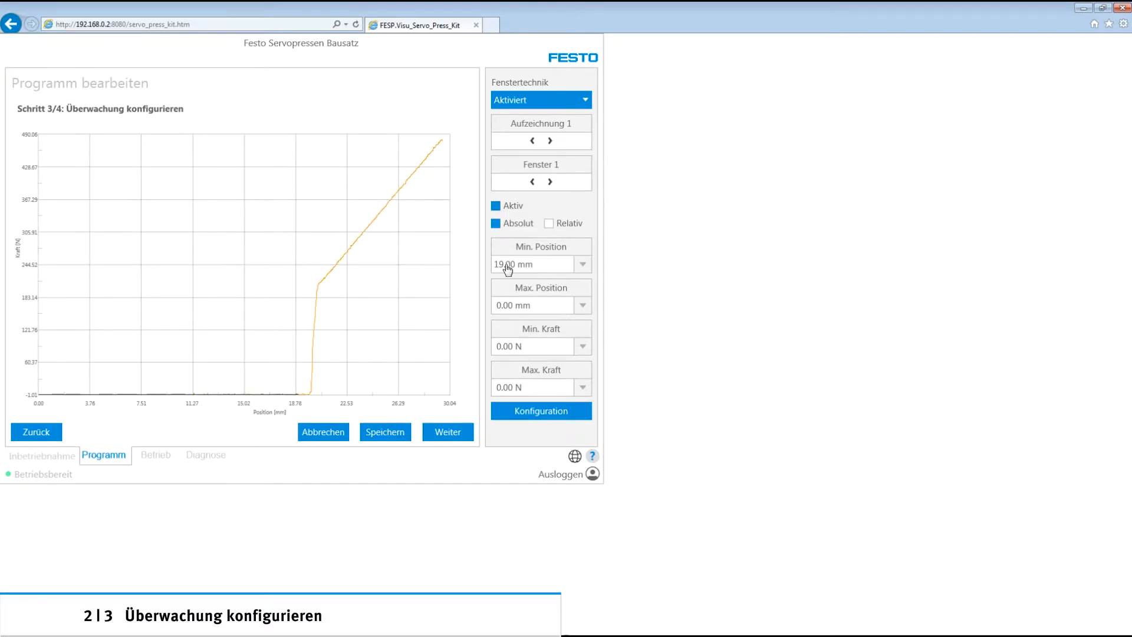
left_click(505, 305)
key("BackSpace")
type("21.5")
key("Return")
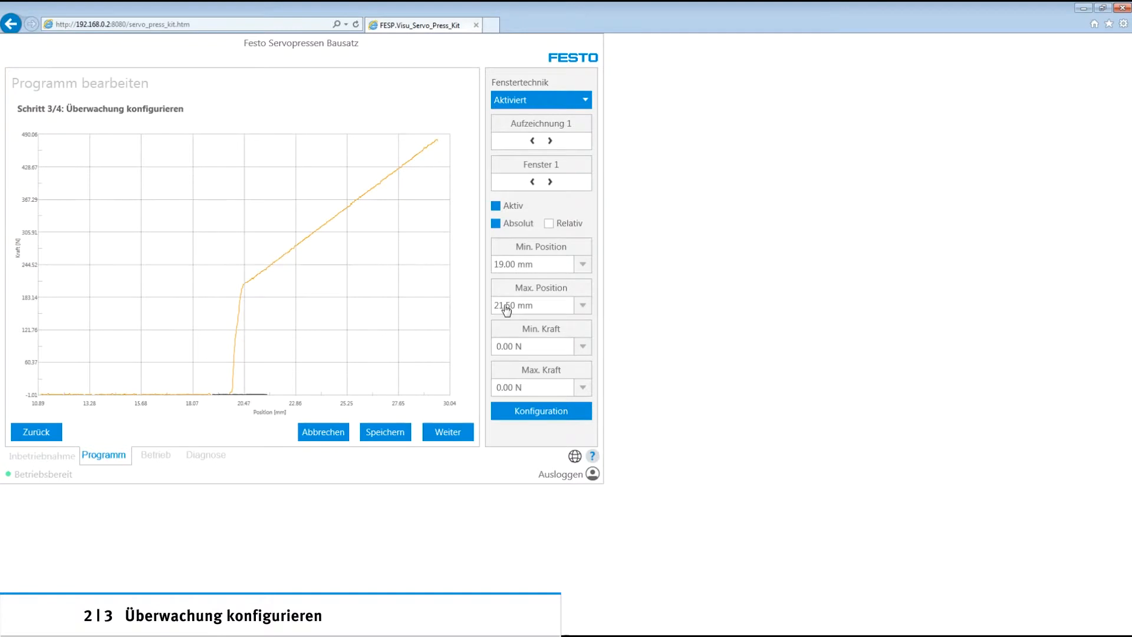
Set the force range of Fenster 1 to a minimum of 150 N and a maximum of 250 N.
left_click(503, 347)
key("BackSpace")
type("150")
key("Return")
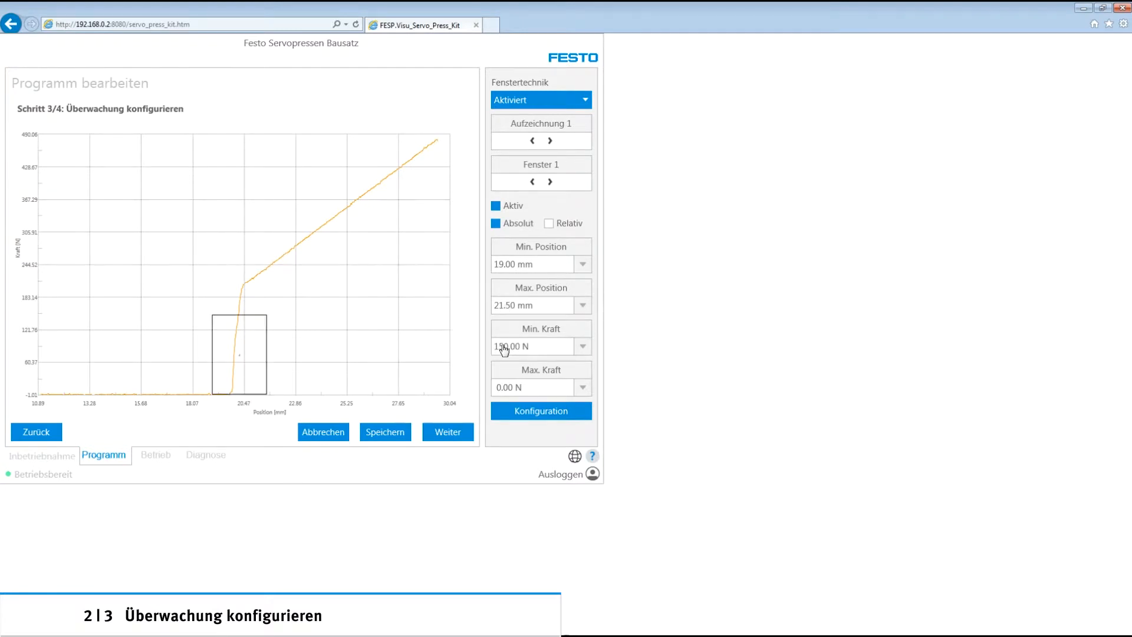
left_click(505, 387)
key("BackSpace")
type("250")
key("Return")
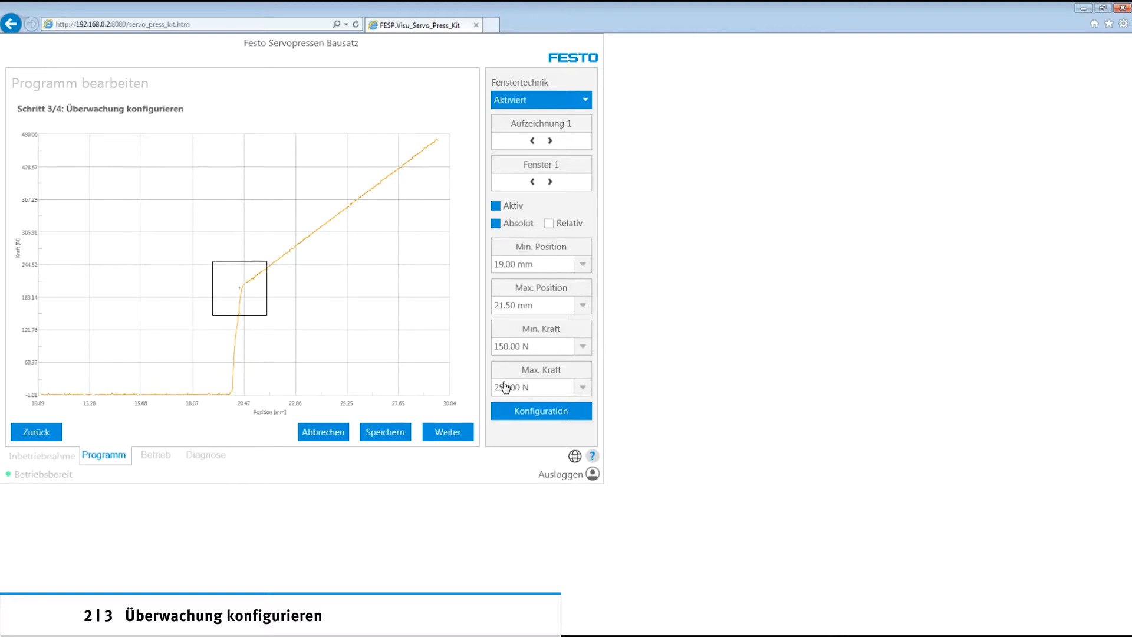
Configure Fenster 1's edge crossings: lower edge Hinein, right edge Heraus, upper and left edges Verboten.
left_click(537, 413)
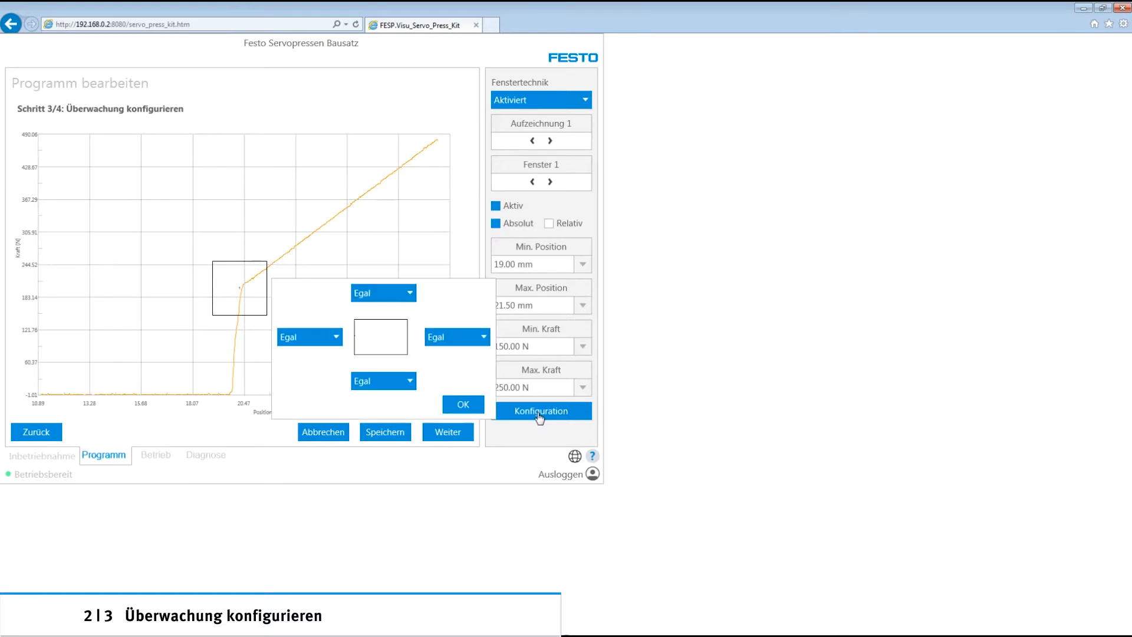
left_click(399, 387)
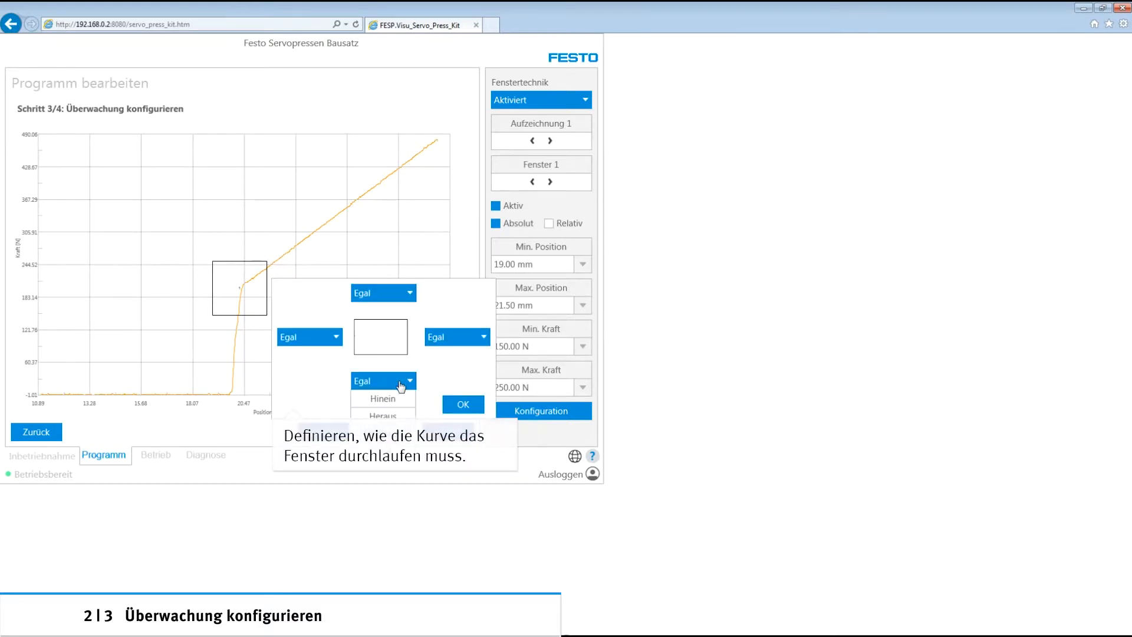
left_click(392, 399)
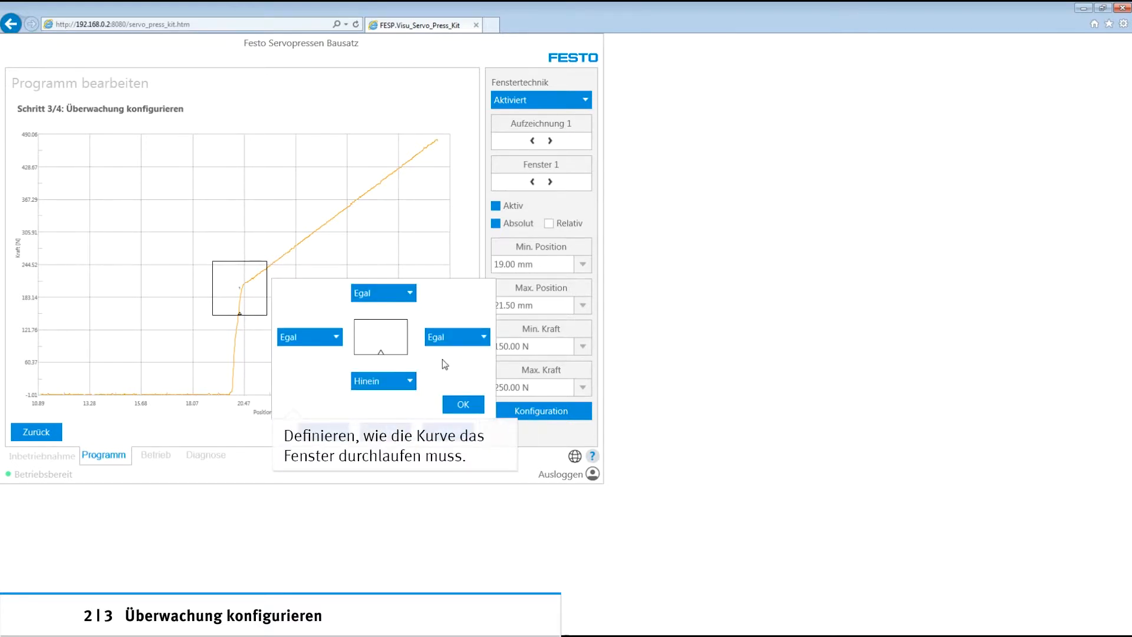
left_click(460, 344)
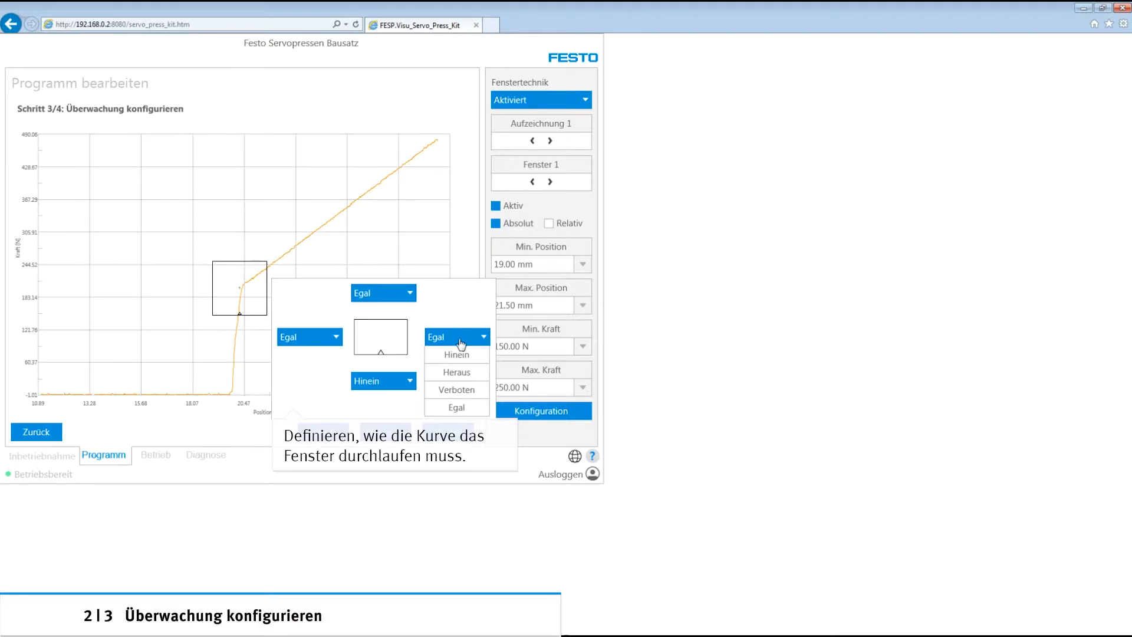
left_click(456, 374)
left_click(400, 295)
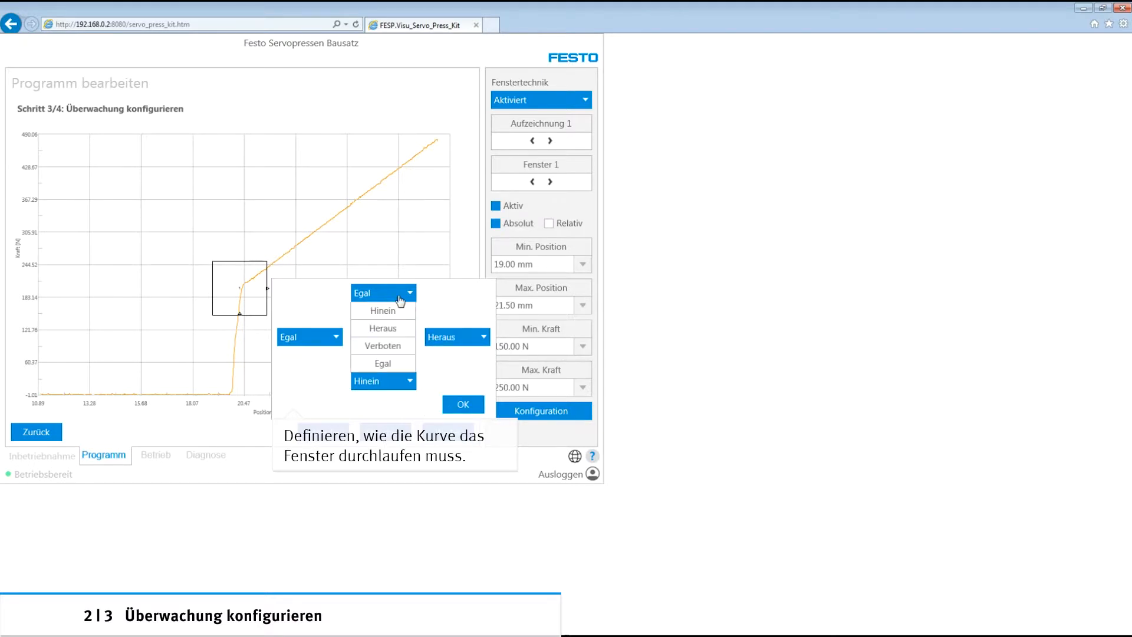
left_click(400, 346)
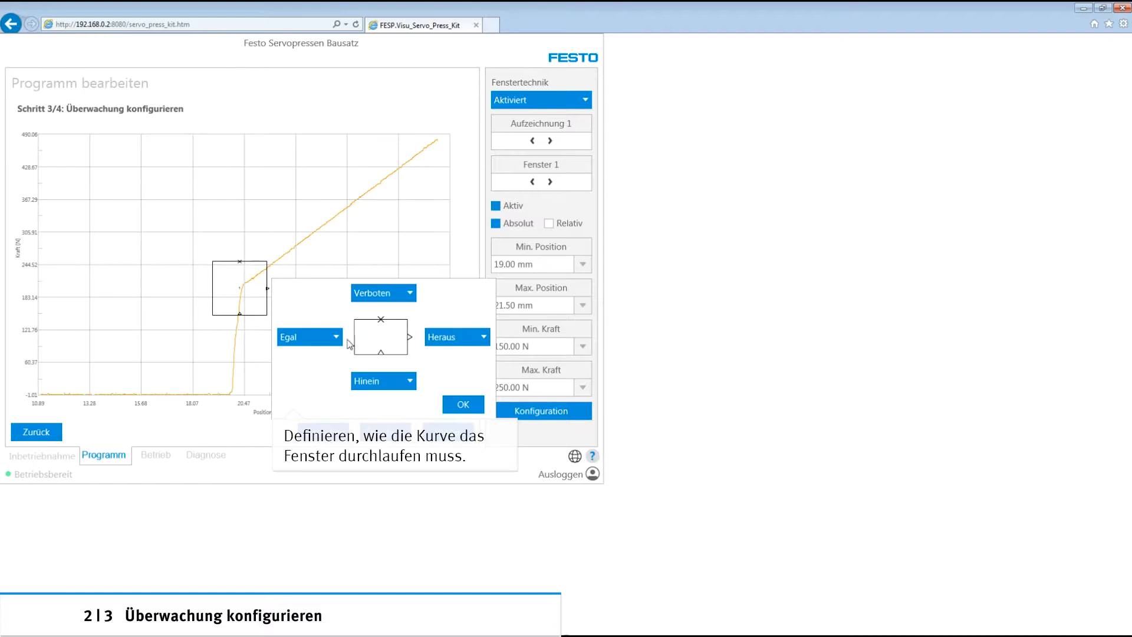
left_click(326, 343)
left_click(330, 391)
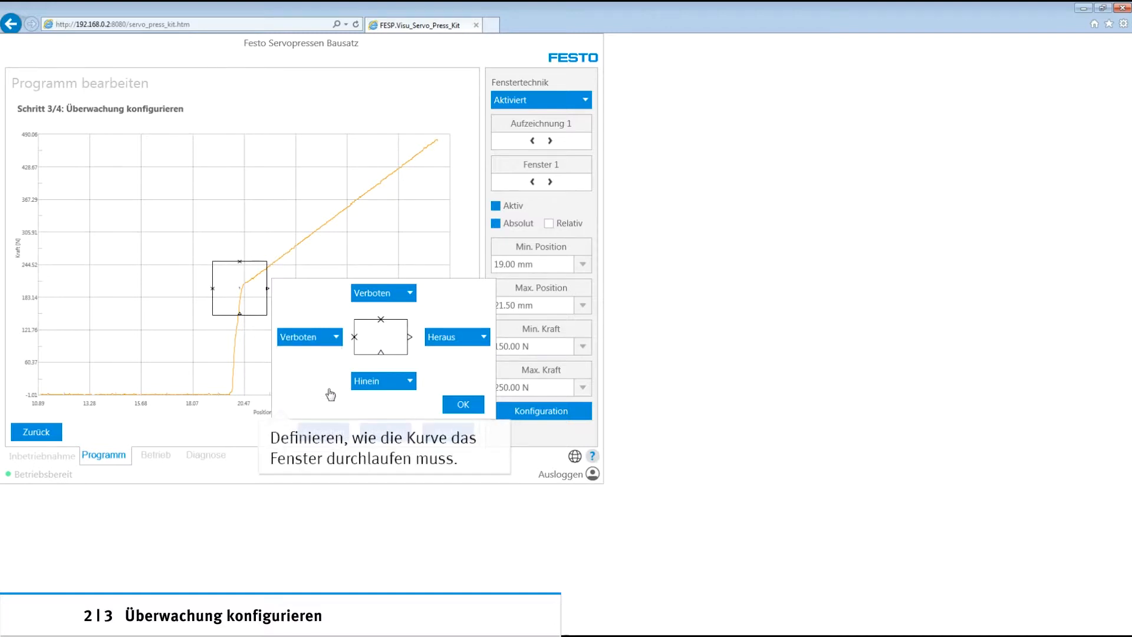
left_click(463, 406)
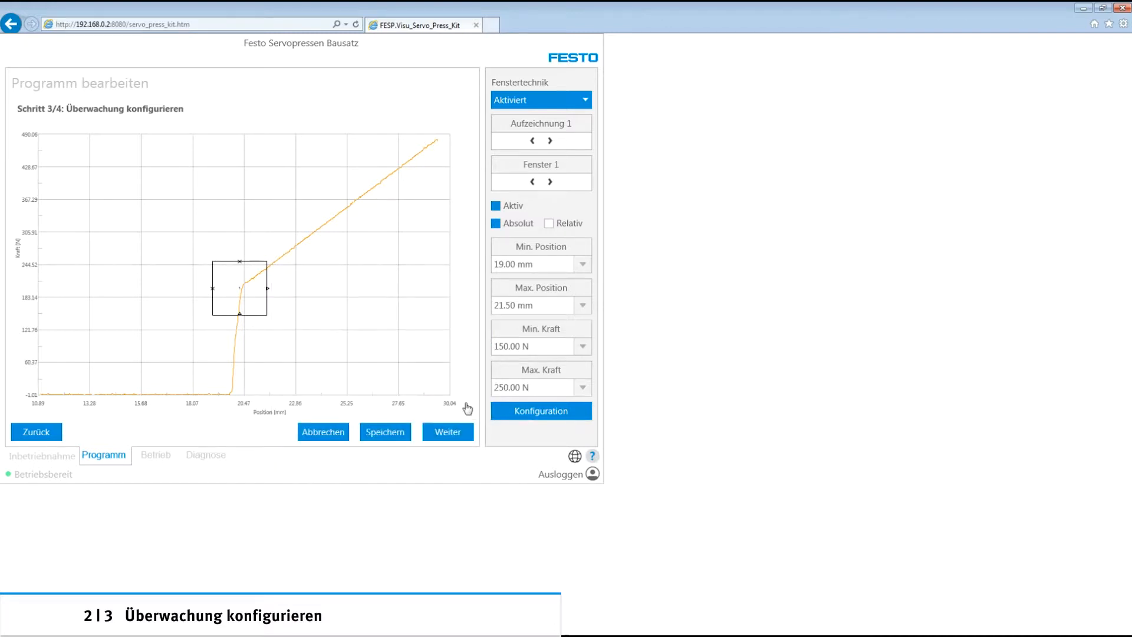
Proceed to the threshold monitoring (Schwellwerte), enable it and make Wert 1 active.
left_click(446, 436)
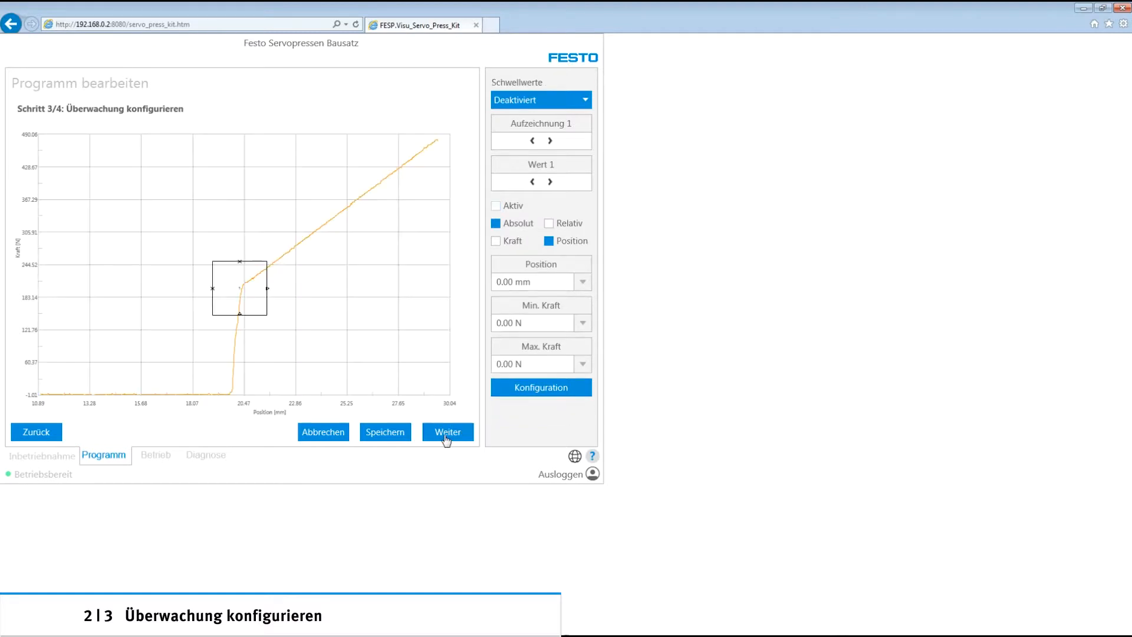
left_click(532, 103)
left_click(533, 117)
left_click(497, 208)
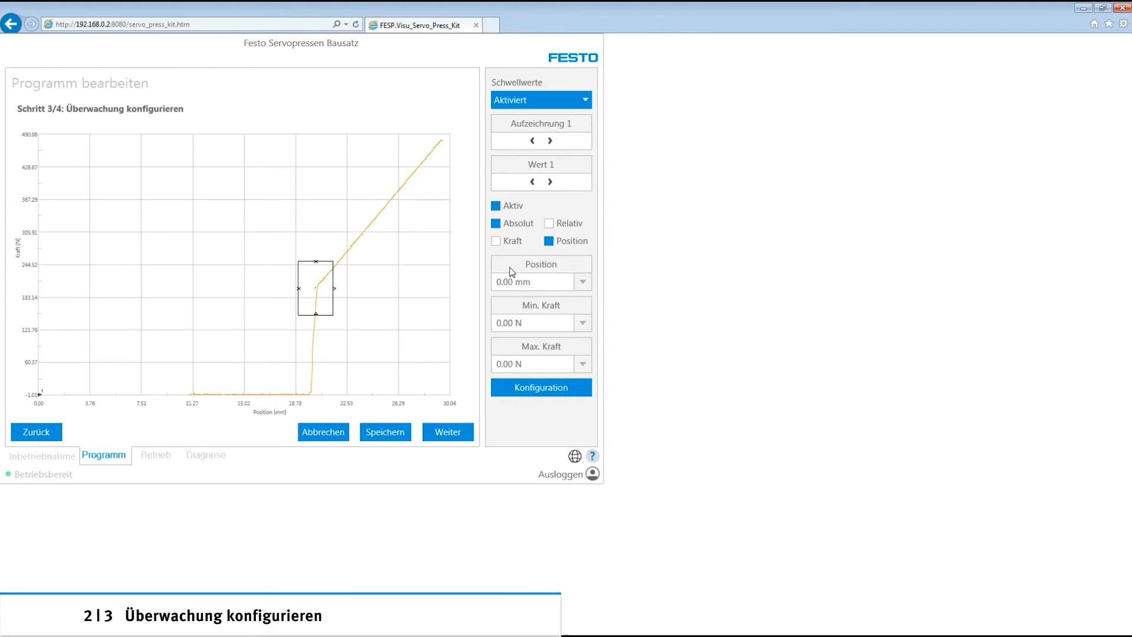
Define threshold Wert 1 at position 25 mm with force limits of 300 N and 400 N, keeping the crossing direction Rechts.
left_click(510, 283)
type("25")
key("Return")
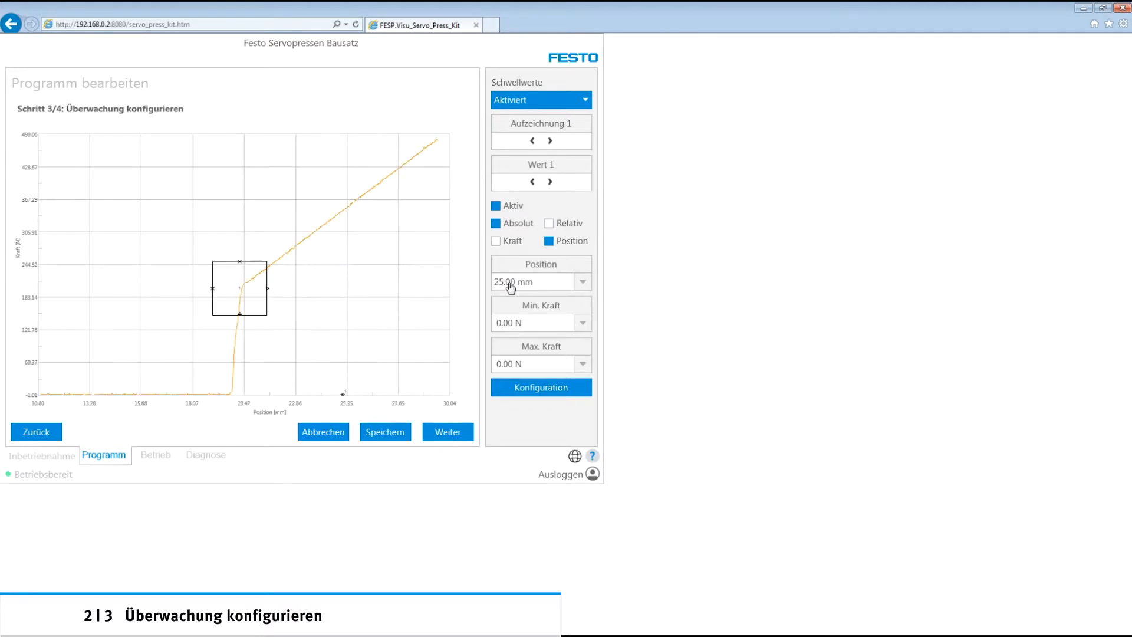
left_click(507, 324)
type("300")
key("Return")
left_click(507, 364)
type("400")
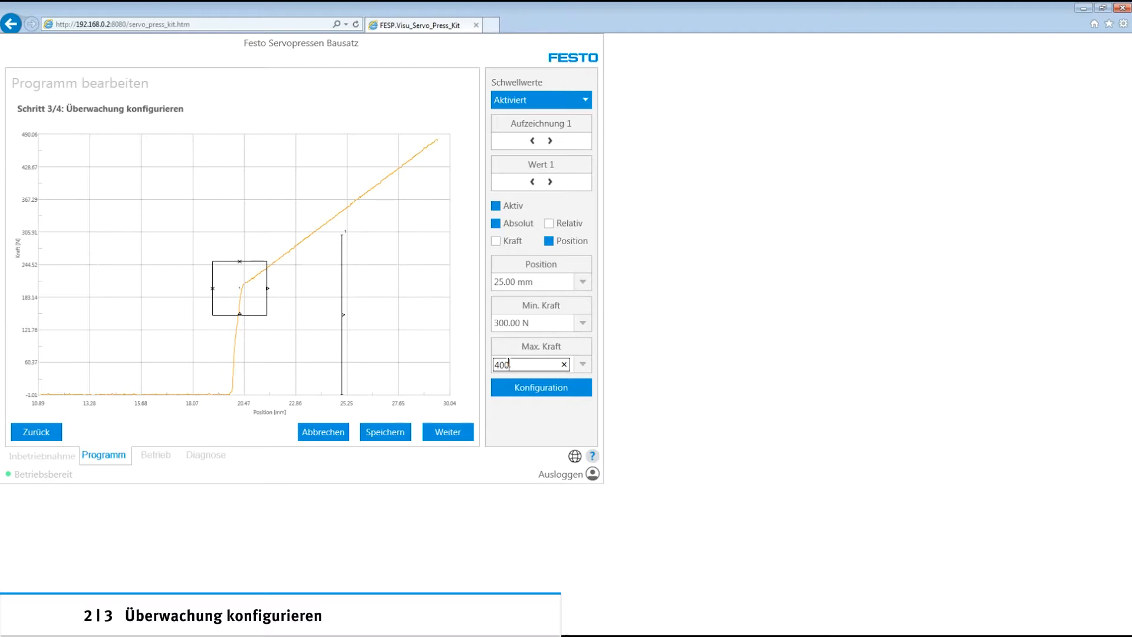
key("Return")
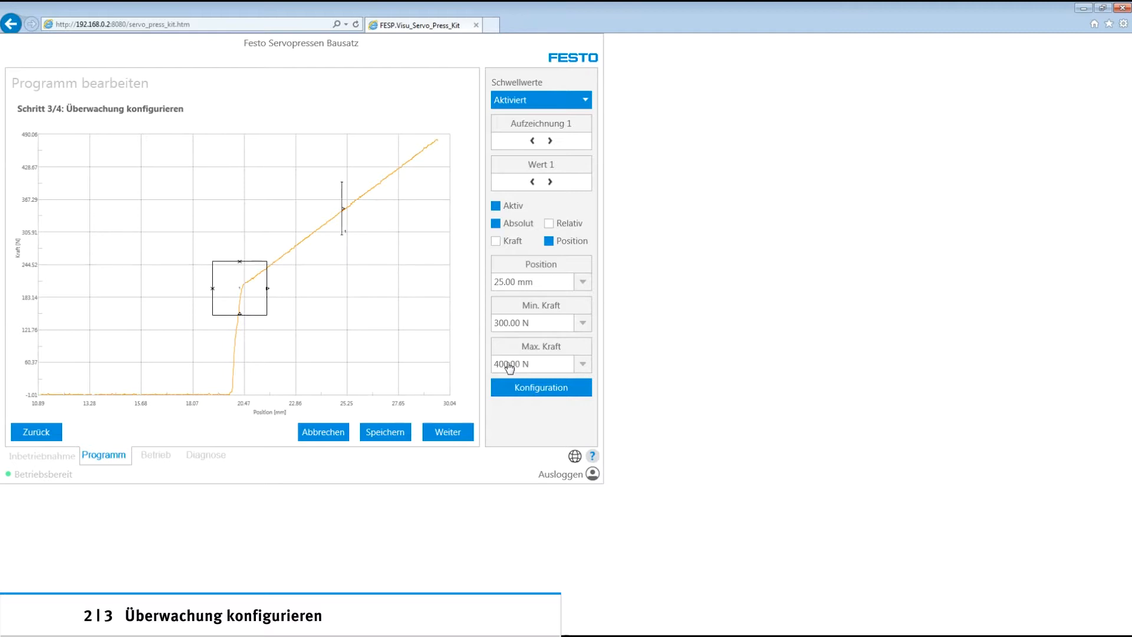
left_click(534, 390)
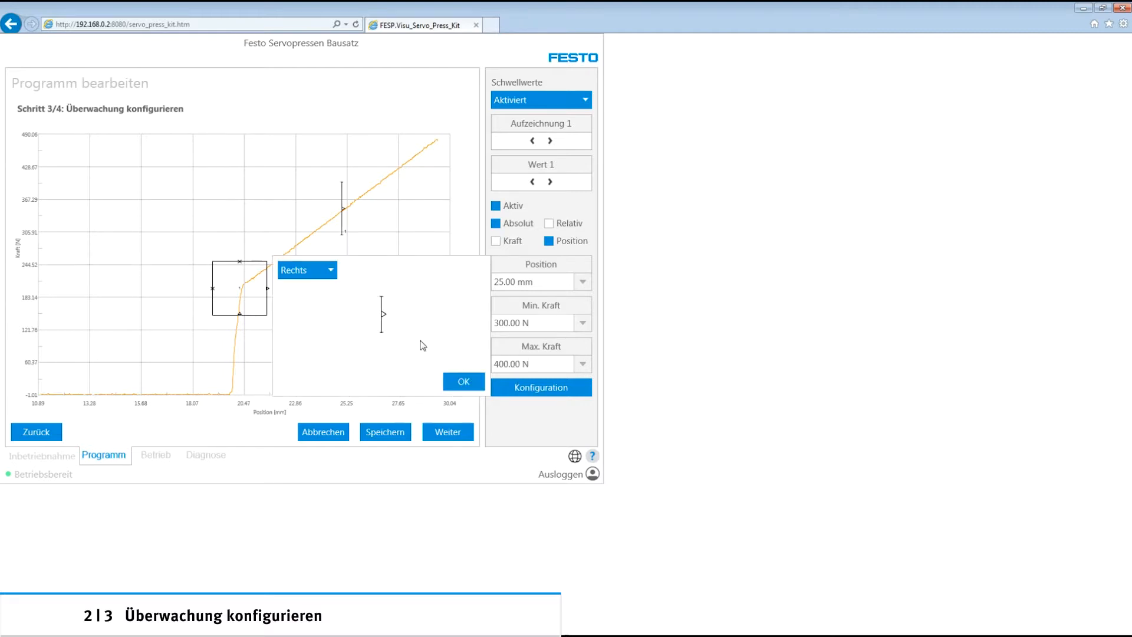
left_click(464, 383)
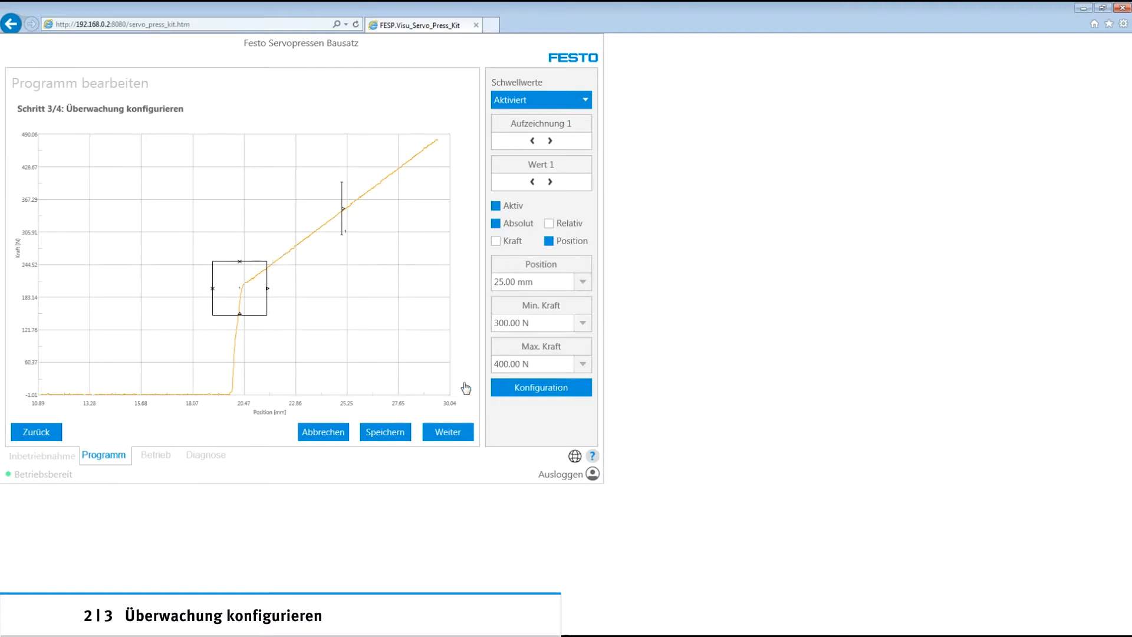
Proceed to the envelope curve (Hüllkurve) monitoring, enable it, and make Hüllkurve 1 active with 3 points.
left_click(454, 437)
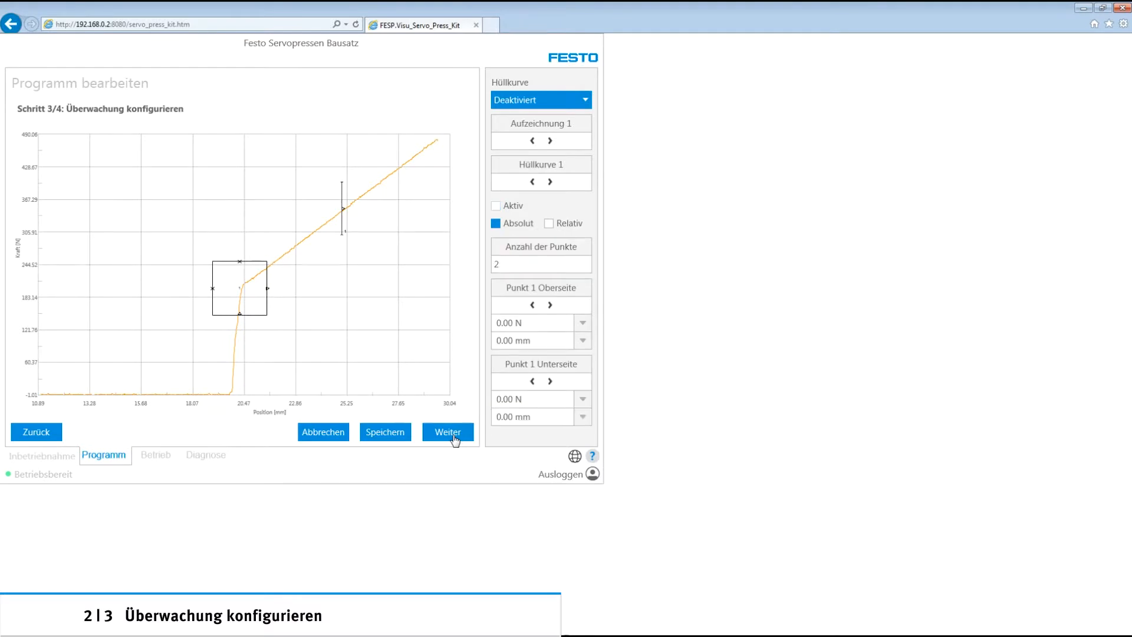
left_click(540, 102)
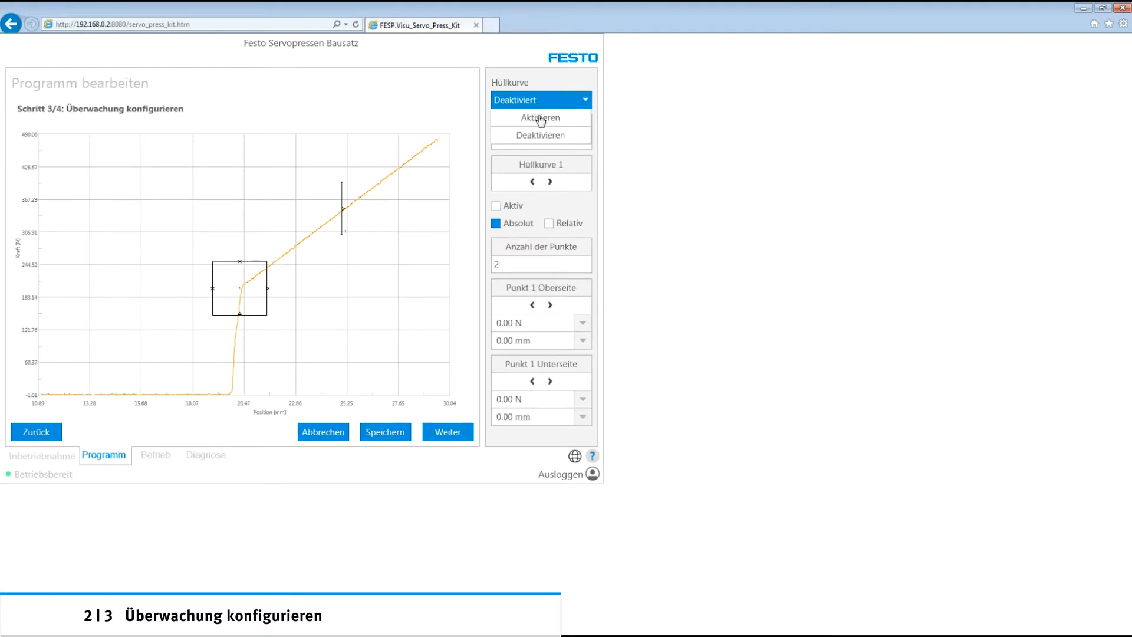
left_click(540, 120)
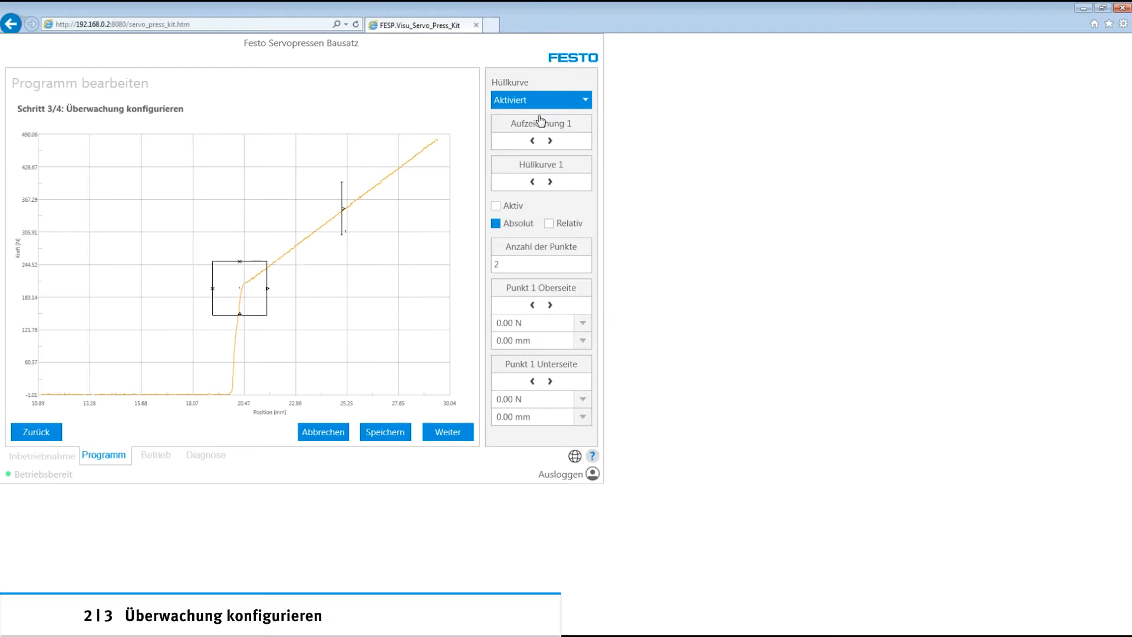
left_click(496, 207)
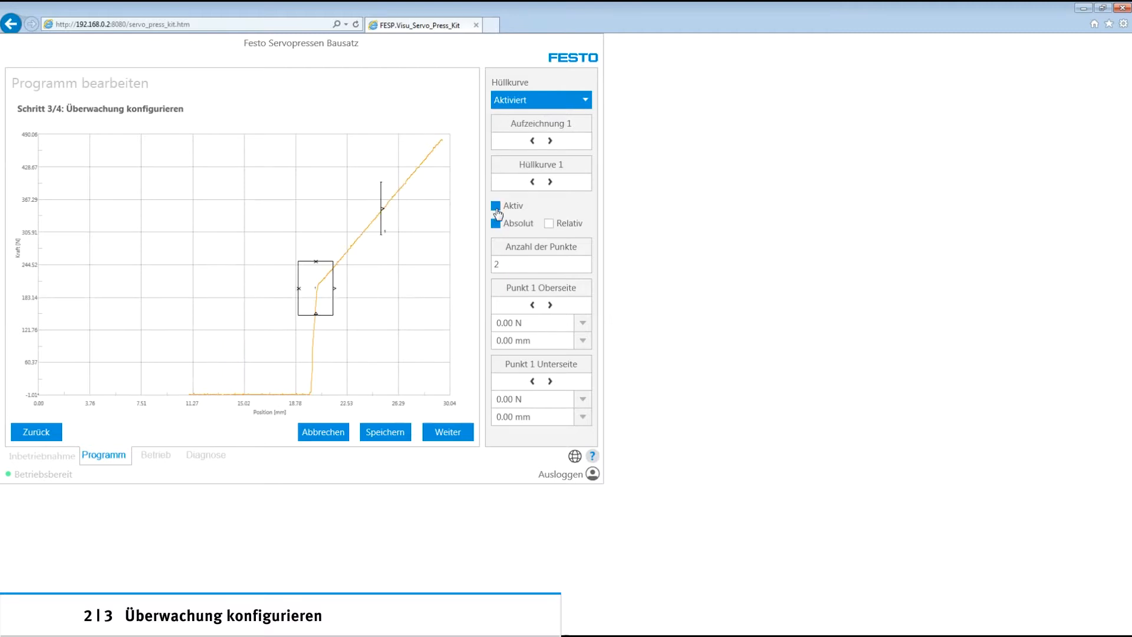
left_click(501, 265)
type("3")
key("Return")
Set point 1 on the upper side of Hüllkurve 1 to 120 N at 18 mm.
left_click(509, 328)
left_click(508, 329)
type("120")
key("Return")
left_click(506, 340)
type("18")
key("Return")
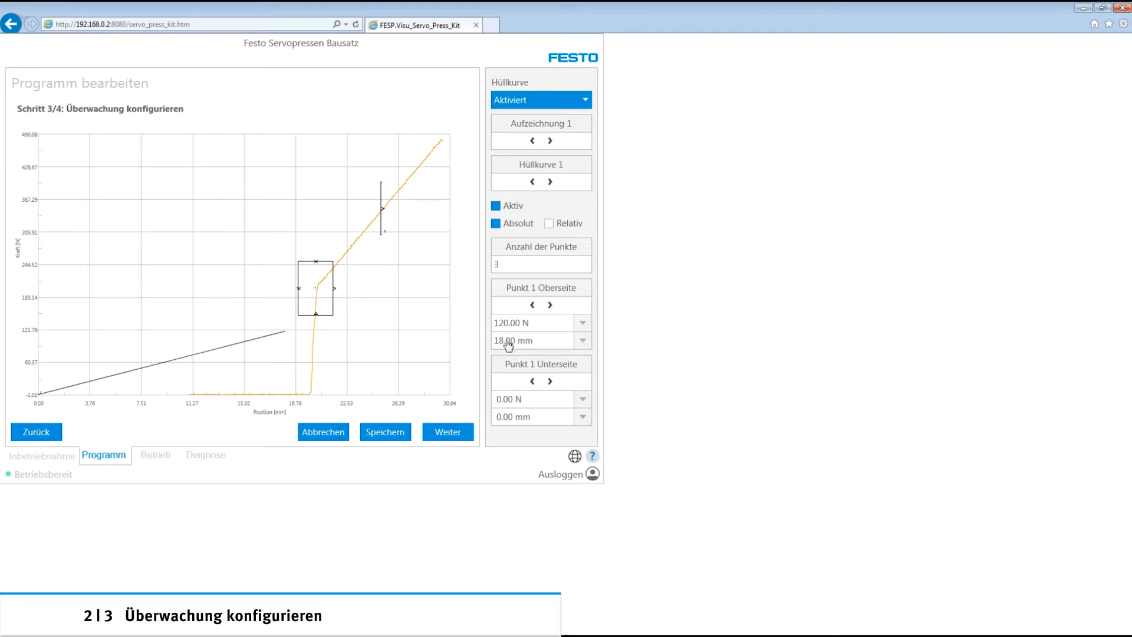
Set point 2 on the upper side of Hüllkurve 1 to 230 N at 20 mm.
left_click(550, 305)
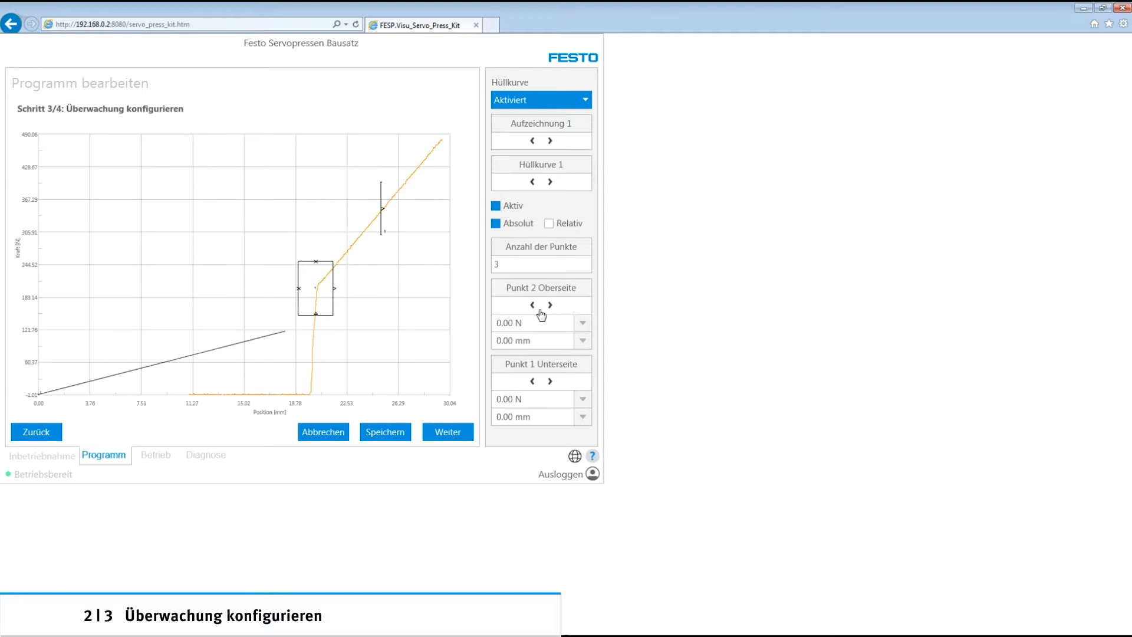
left_click(508, 326)
type("230")
key("Return")
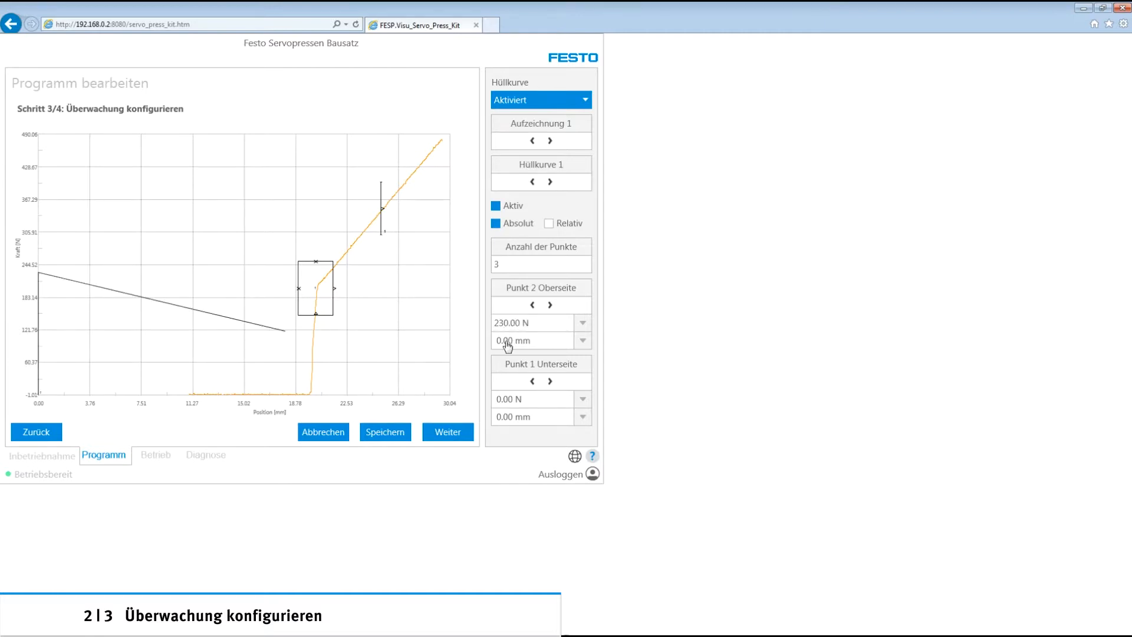
left_click(507, 344)
type("20")
key("Return")
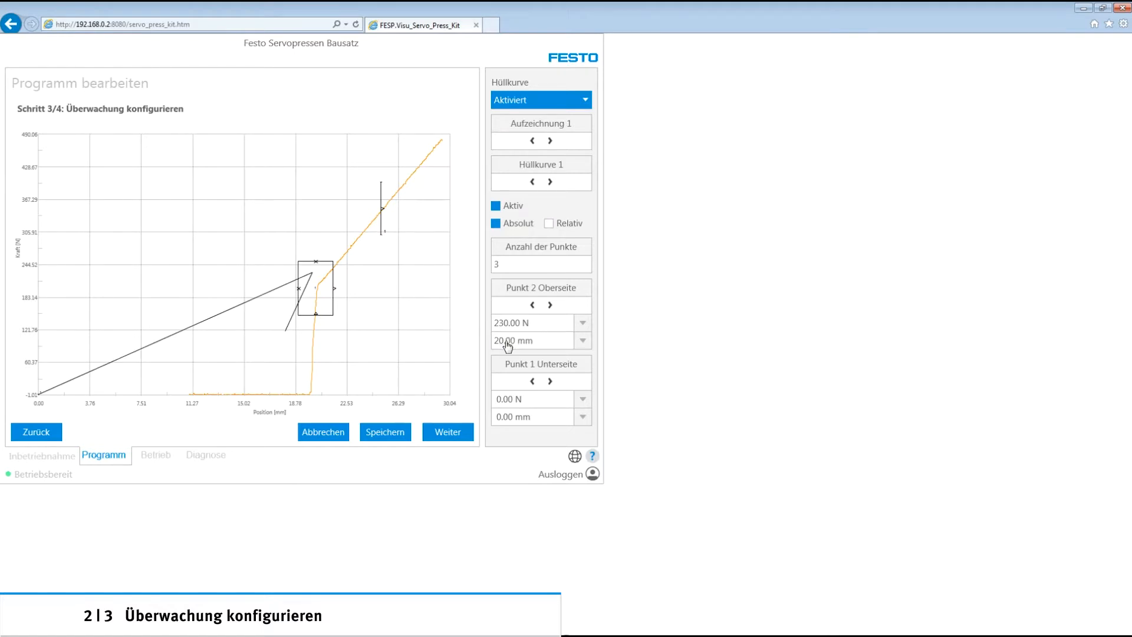
Set point 3 on the upper side of Hüllkurve 1 to 450 N at 27 mm.
left_click(550, 305)
left_click(506, 325)
type("450")
key("Return")
left_click(505, 342)
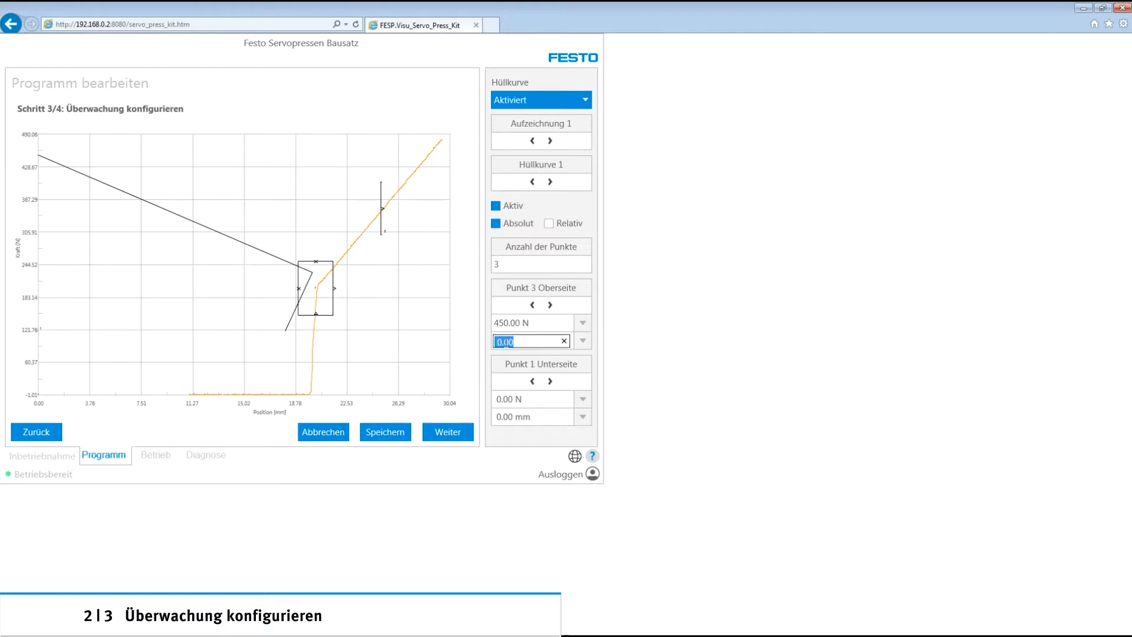
type("27")
key("Return")
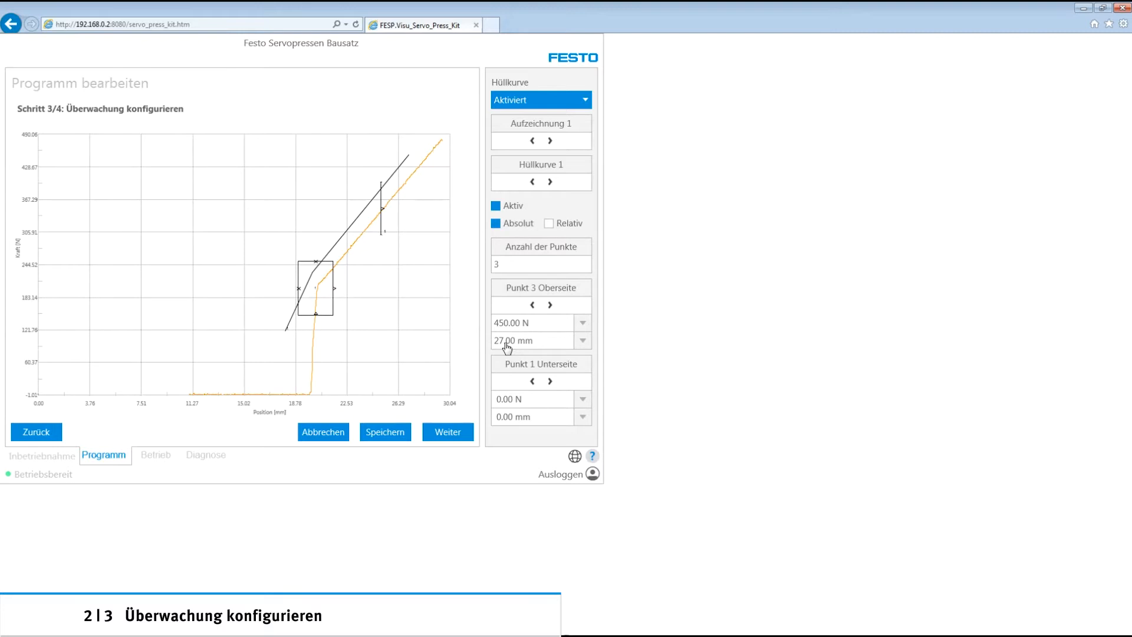
Set point 1 on the lower side (Unterseite) of Hüllkurve 1 to 120 N at 21 mm.
left_click(507, 401)
type("120")
key("Return")
left_click(508, 418)
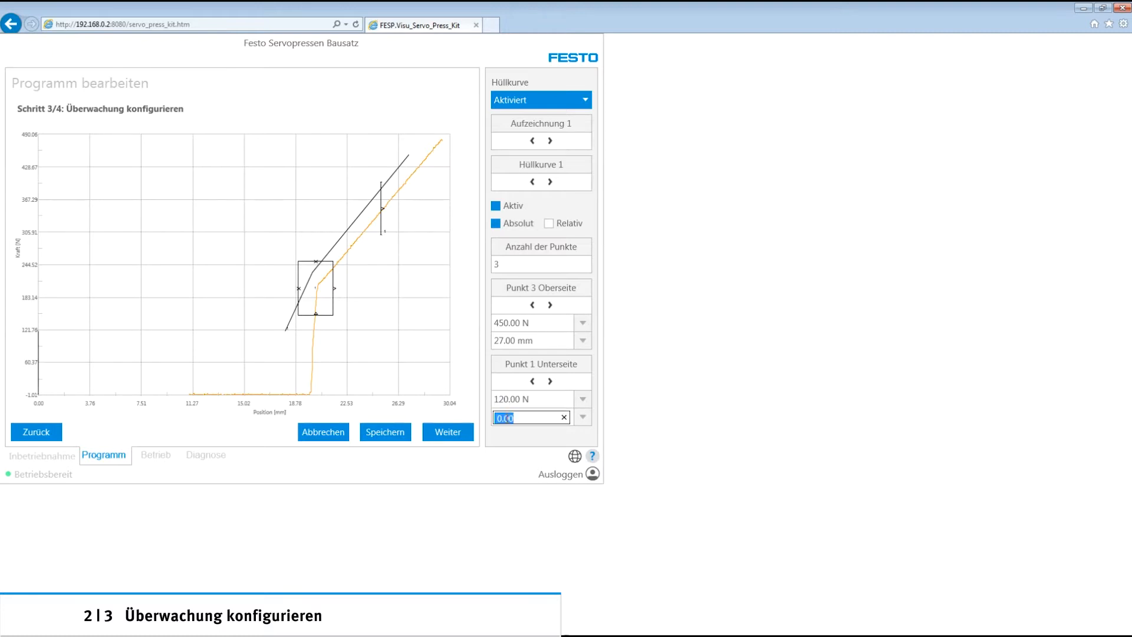
type("21")
key("Return")
Set point 2 on the lower side of Hüllkurve 1 to 210 N at 21 mm.
left_click(550, 383)
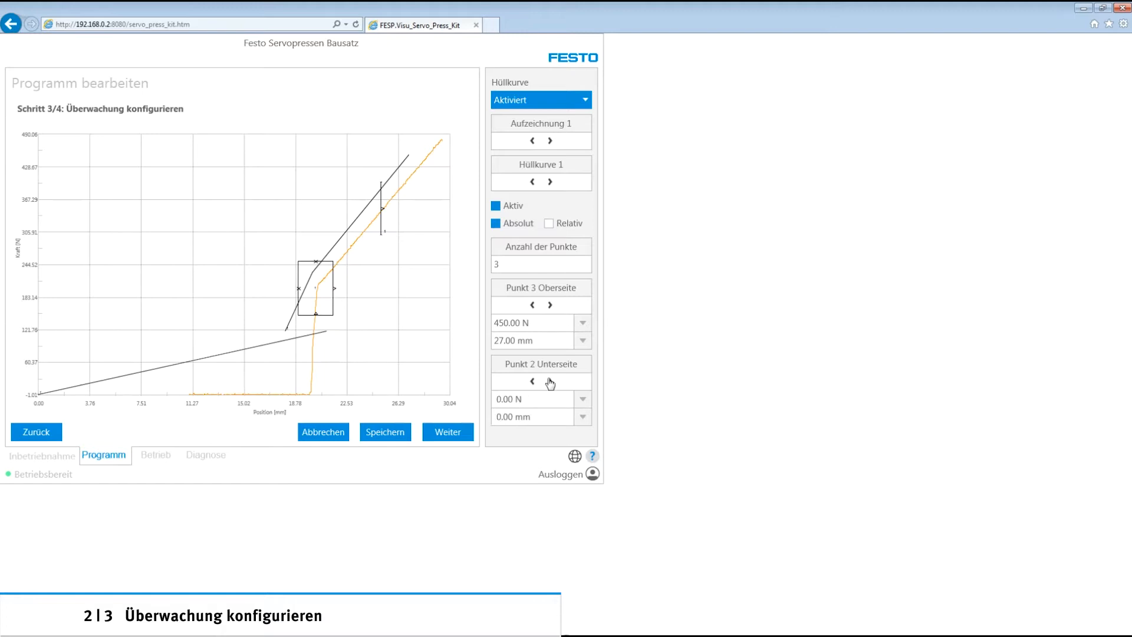
left_click(507, 405)
type("210")
left_click(516, 417)
type("21")
key("Return")
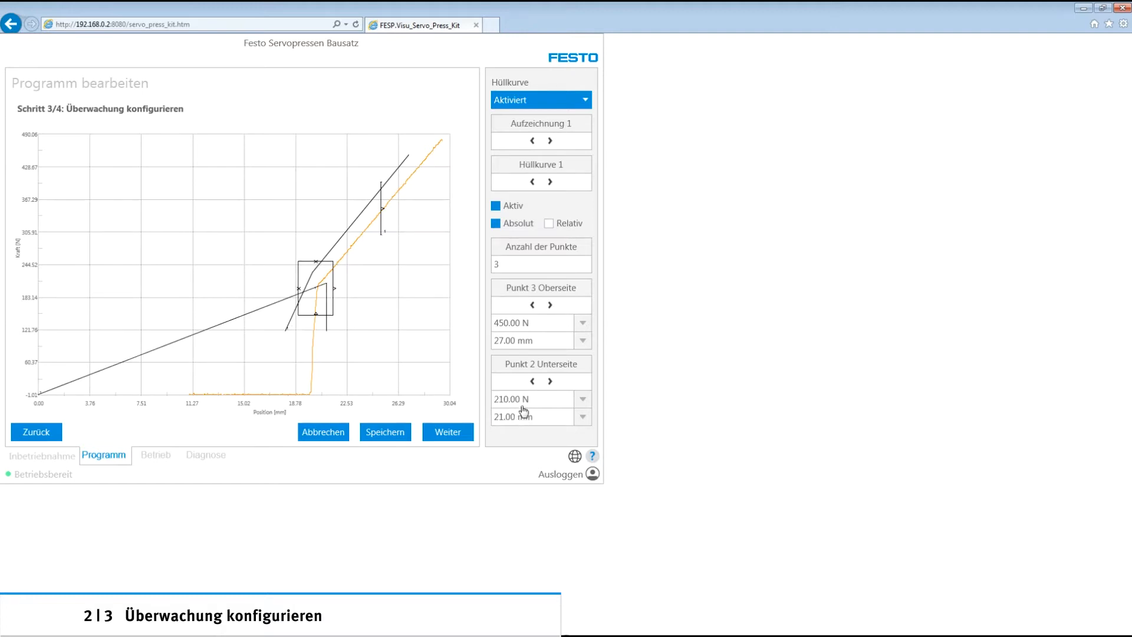
Set point 3 on the lower side of Hüllkurve 1 to 420 N at 28 mm.
left_click(550, 382)
left_click(506, 402)
type("420")
key("Return")
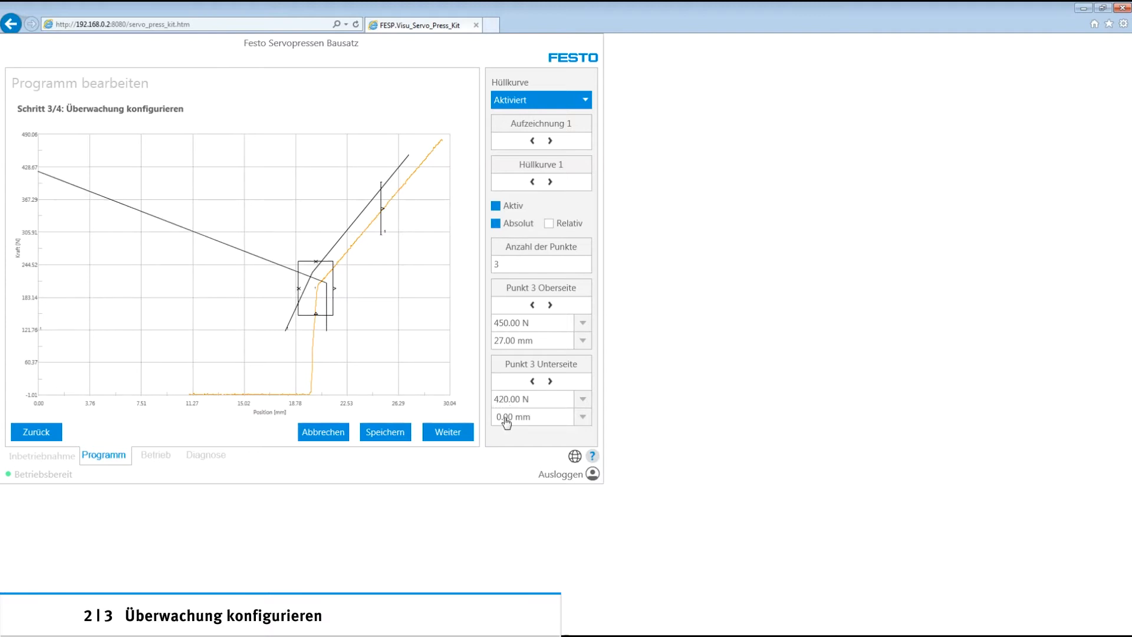
left_click(506, 418)
type("28")
key("Return")
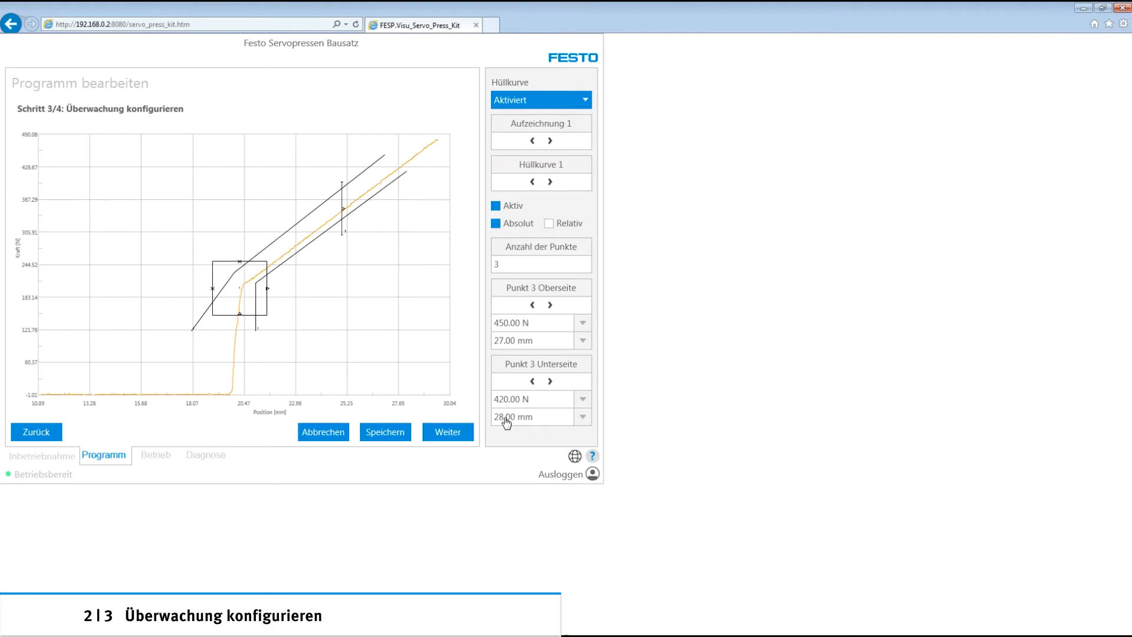
Finish the monitoring configuration and save the press program.
left_click(449, 434)
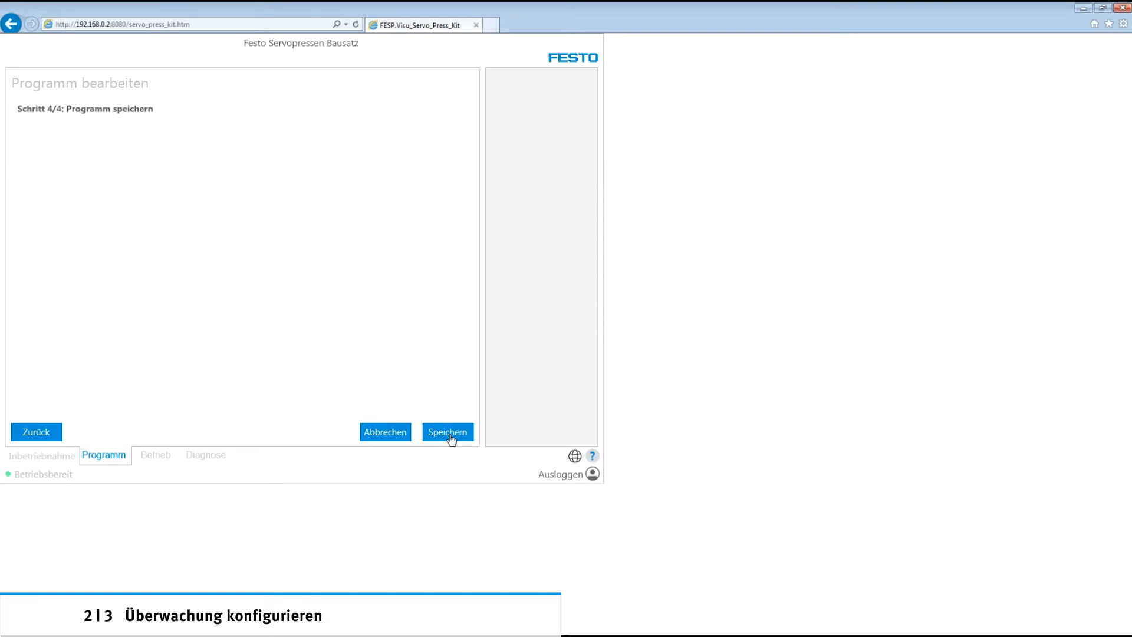
left_click(450, 436)
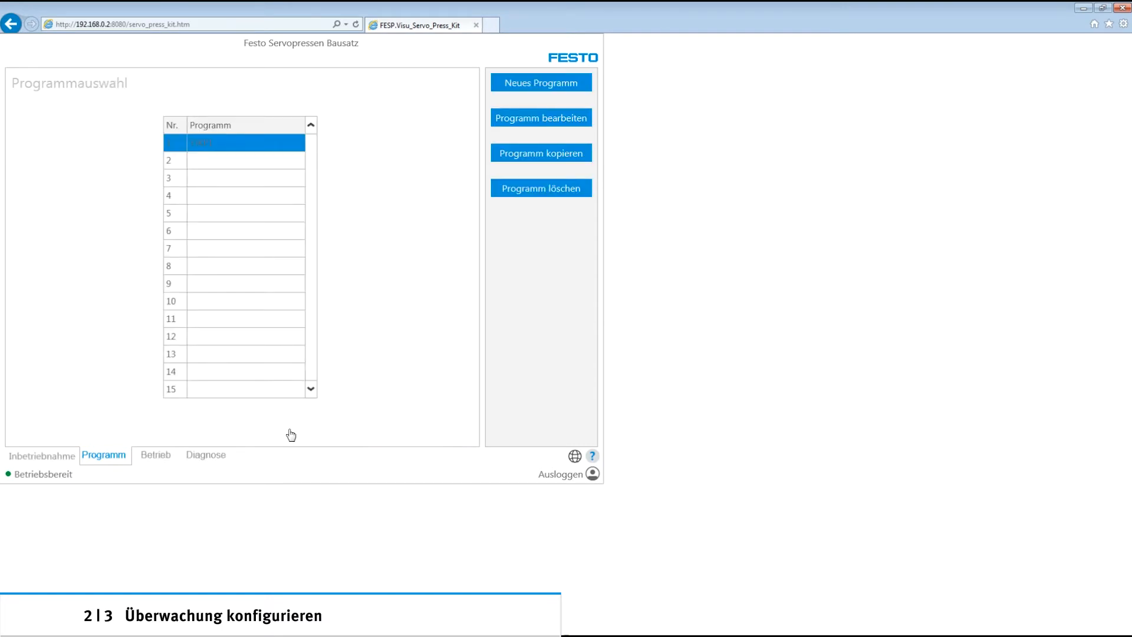
Go to operation (Betrieb), select YJKP1 as the active program, and show the reference curve in the press process diagram.
left_click(156, 456)
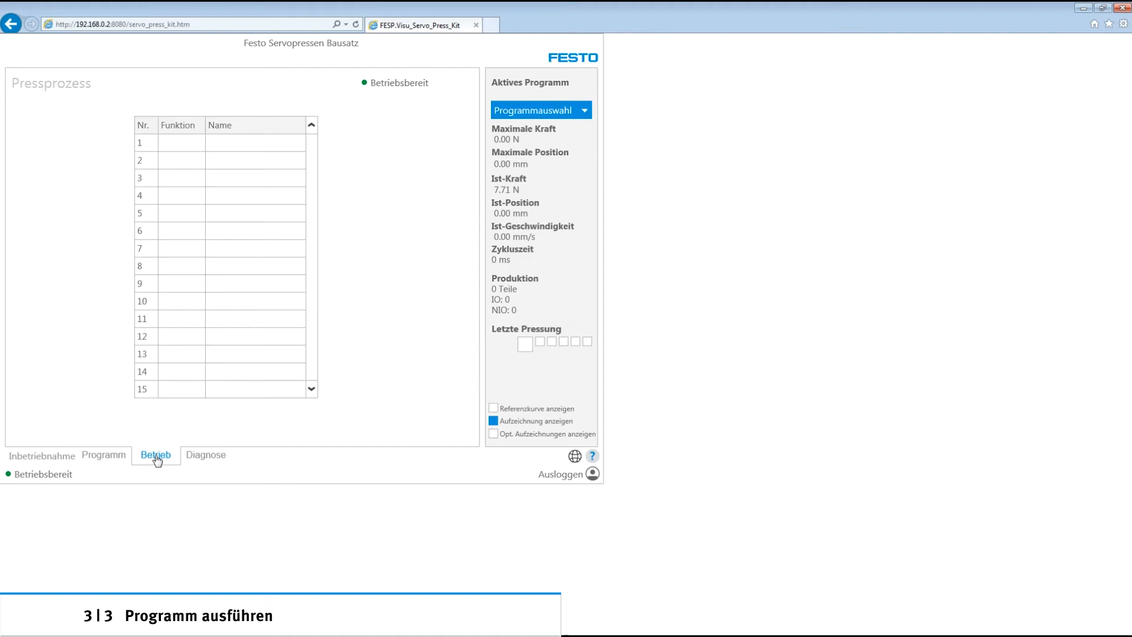
left_click(547, 114)
left_click(511, 135)
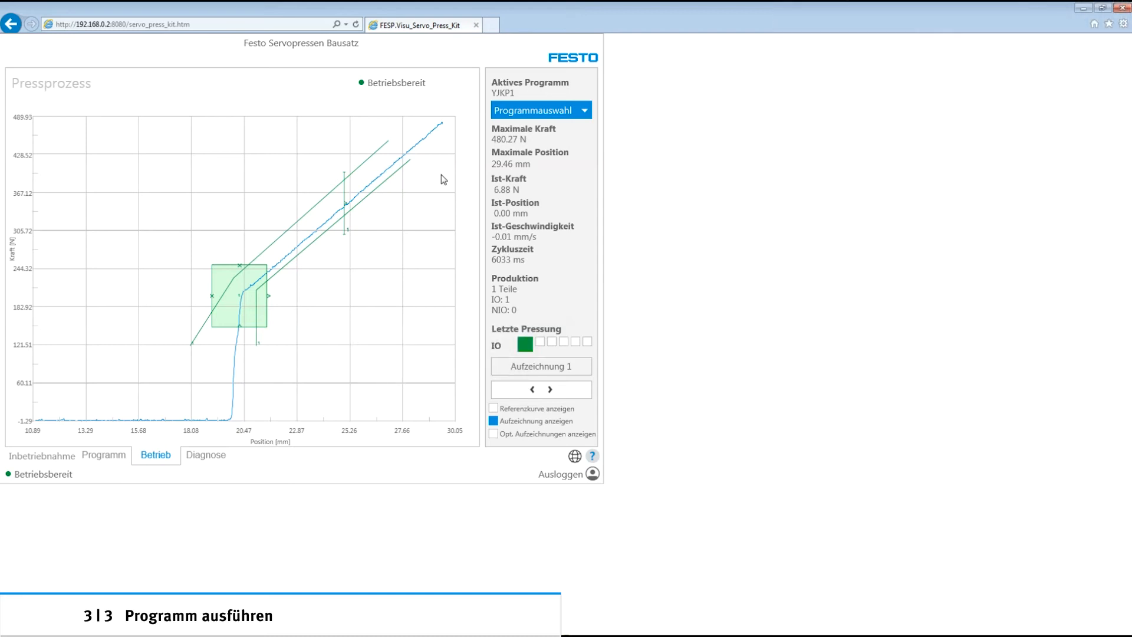
left_click(493, 408)
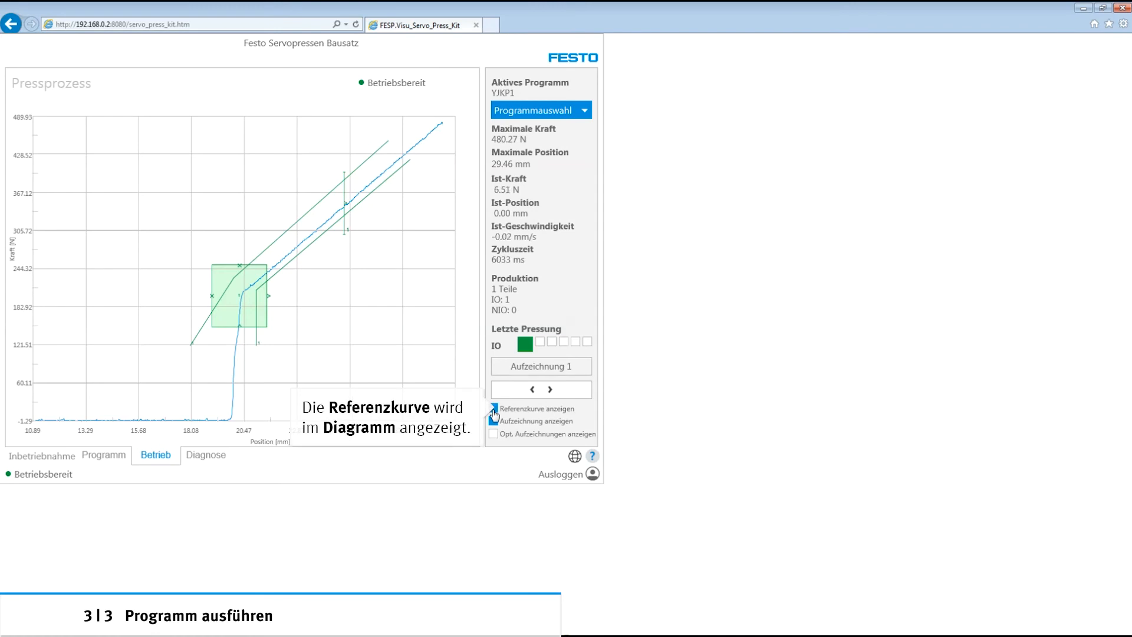